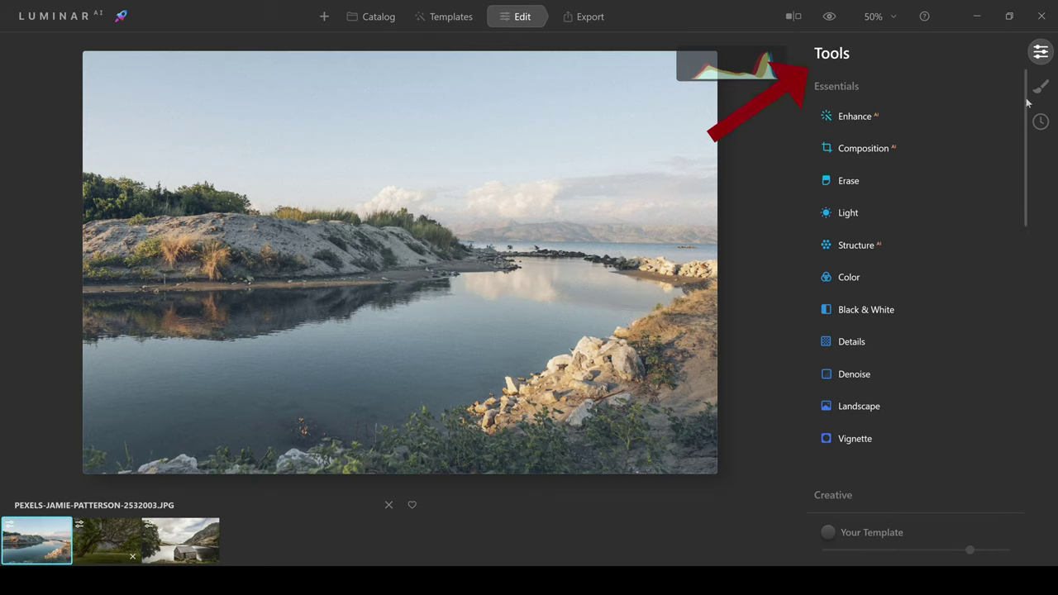
# Step: Open Sky AI under Creative tools and apply the first suggested sky, Bright Blue Sky 2
pyautogui.moveTo(1028, 99); pyautogui.dragTo(1032, 231)
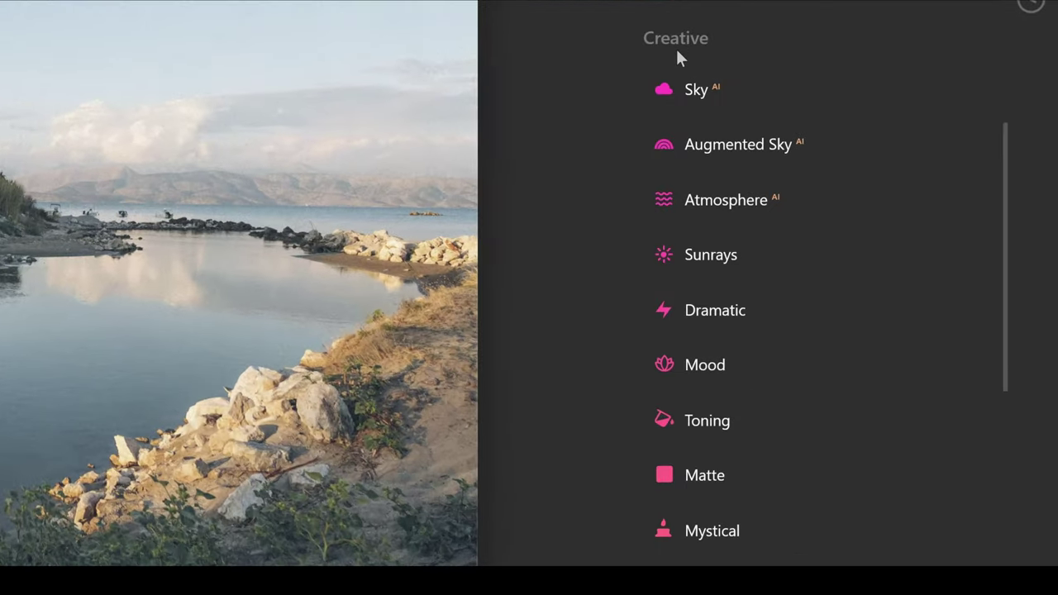
pyautogui.click(695, 93)
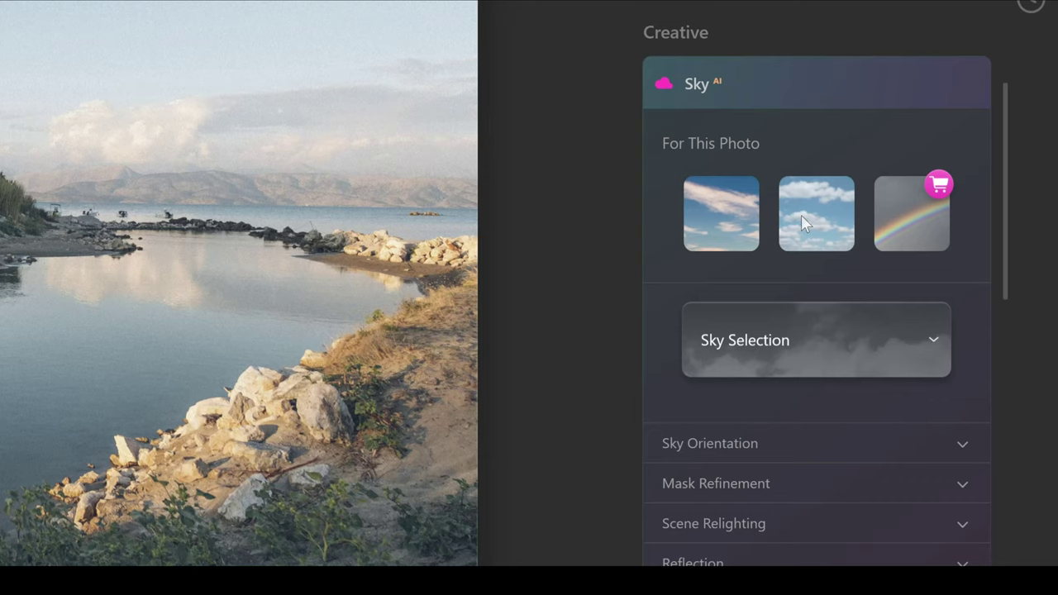
pyautogui.click(742, 232)
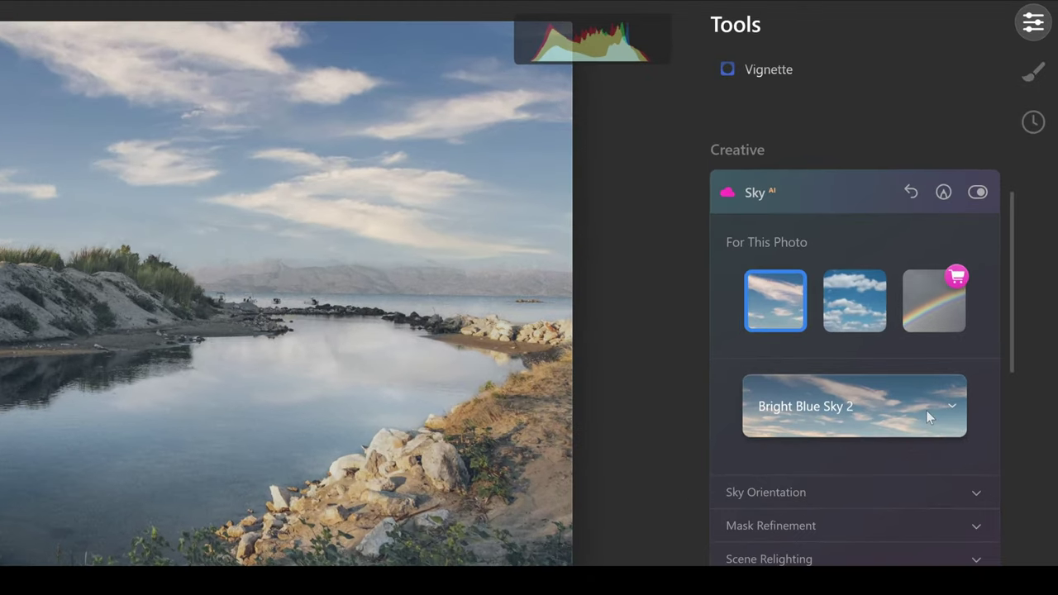
# Step: Pick Dramatic Sunset 7 from the All Skies gallery as the lagoon's replacement sky
pyautogui.click(926, 410)
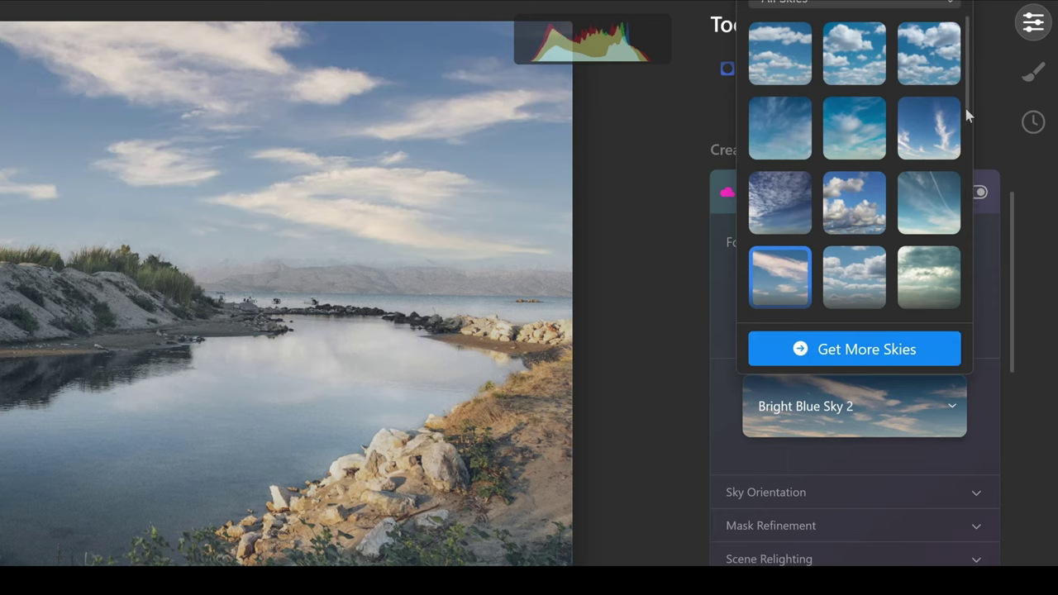
pyautogui.moveTo(966, 105); pyautogui.dragTo(969, 271)
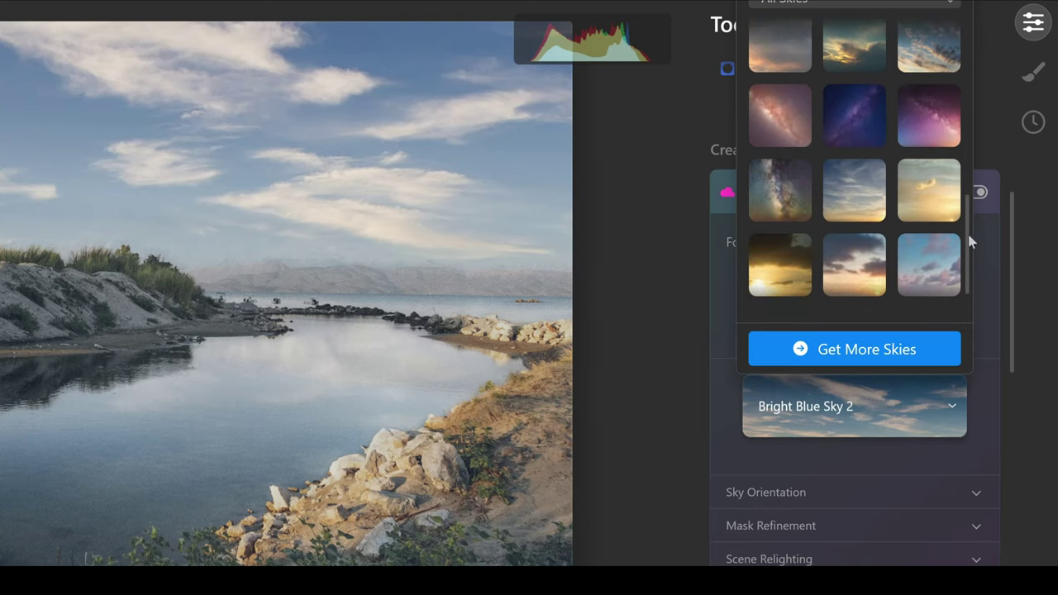
pyautogui.moveTo(971, 241); pyautogui.dragTo(971, 143)
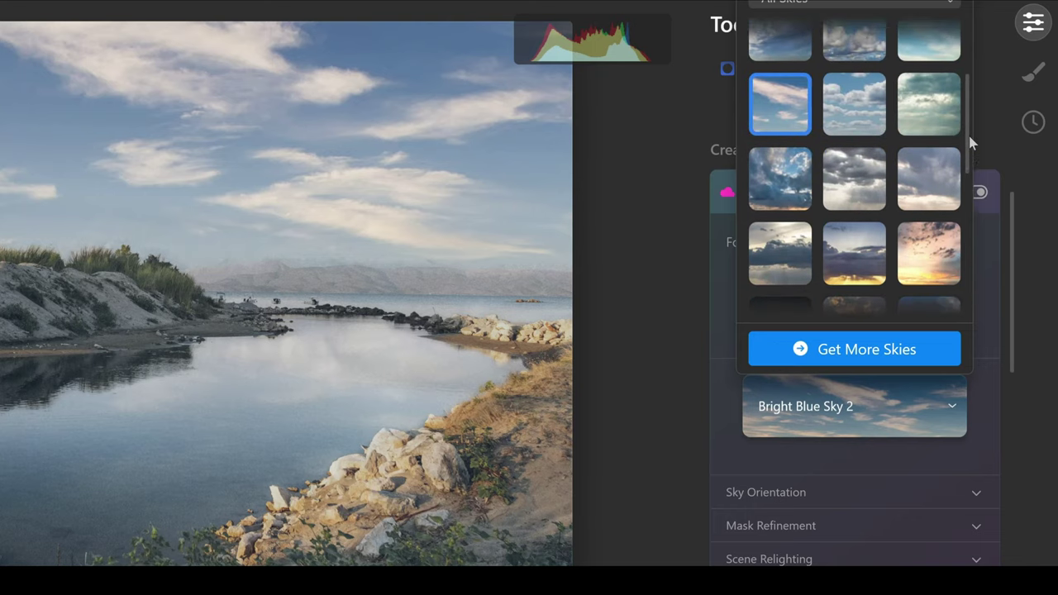
pyautogui.scroll(1, 971, 143)
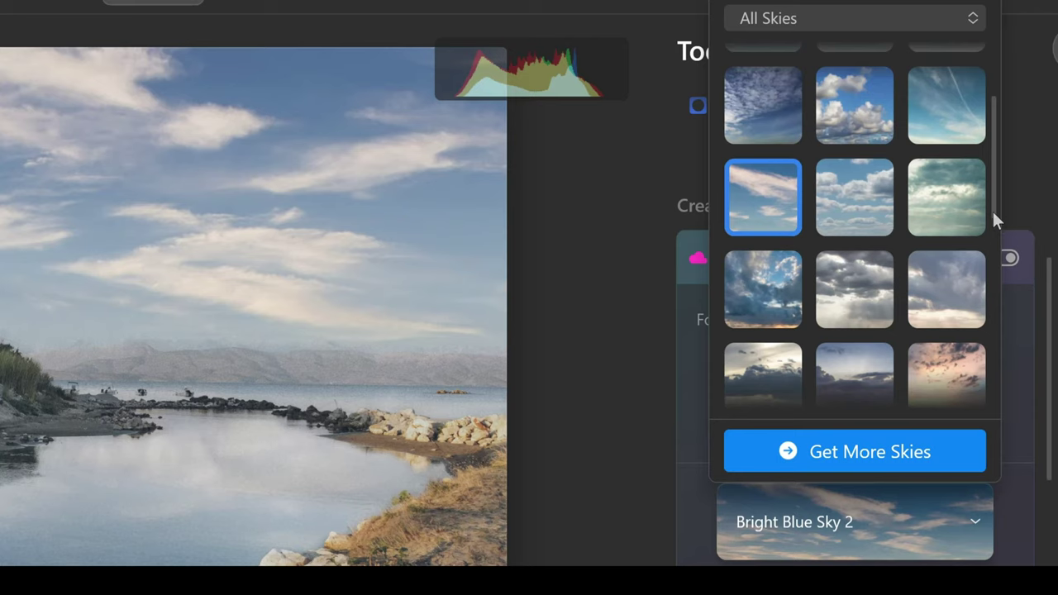
pyautogui.moveTo(992, 210); pyautogui.dragTo(1002, 303)
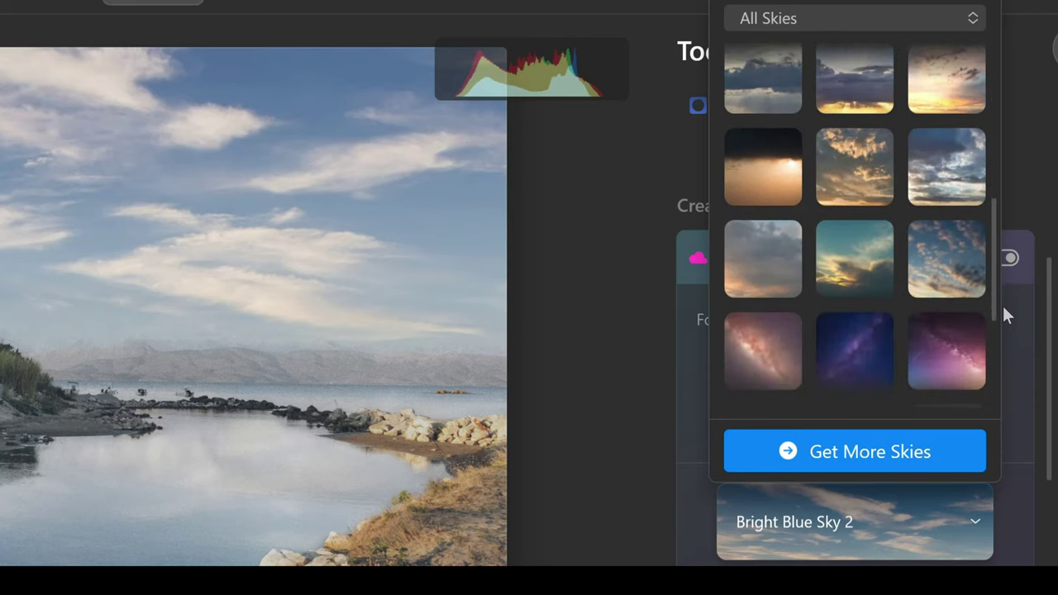
pyautogui.click(964, 262)
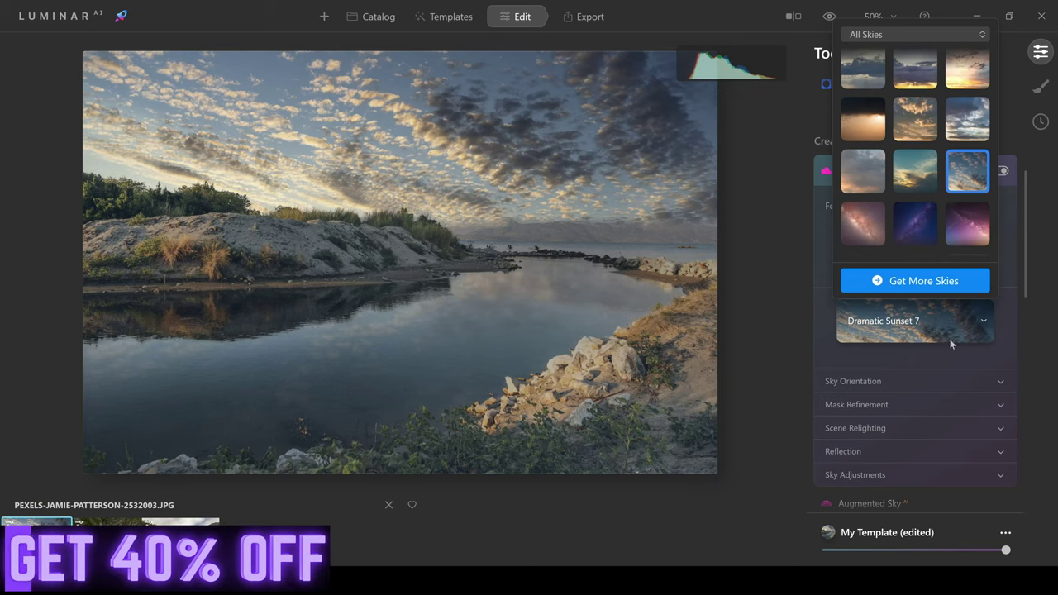
pyautogui.click(1007, 244)
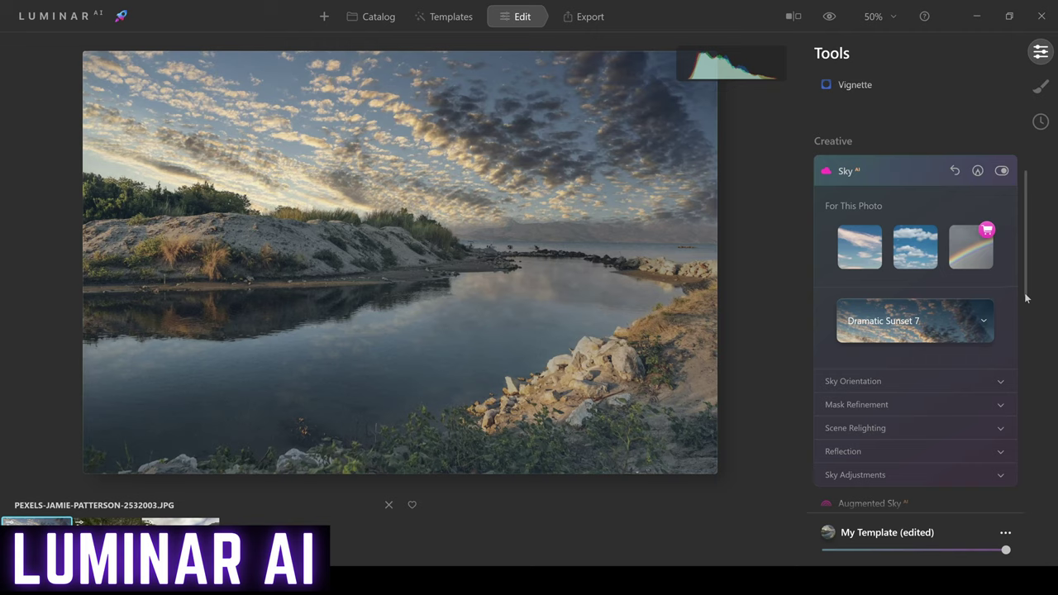
# Step: Set the sunset sky's orientation to Vertical Position -3 and Horizontal Position -2
pyautogui.scroll(-2, 1026, 298)
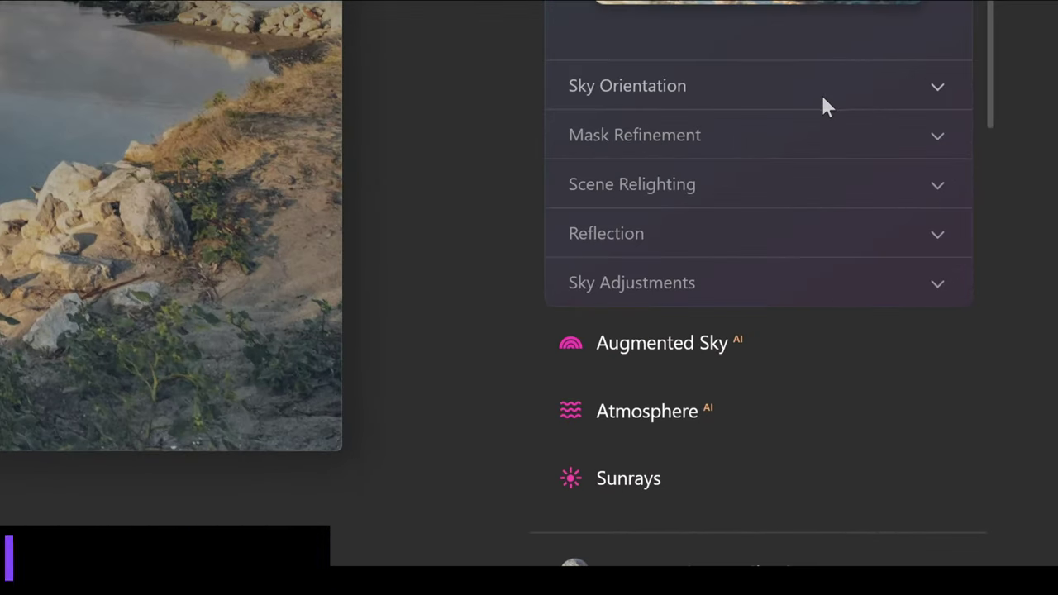
pyautogui.click(823, 98)
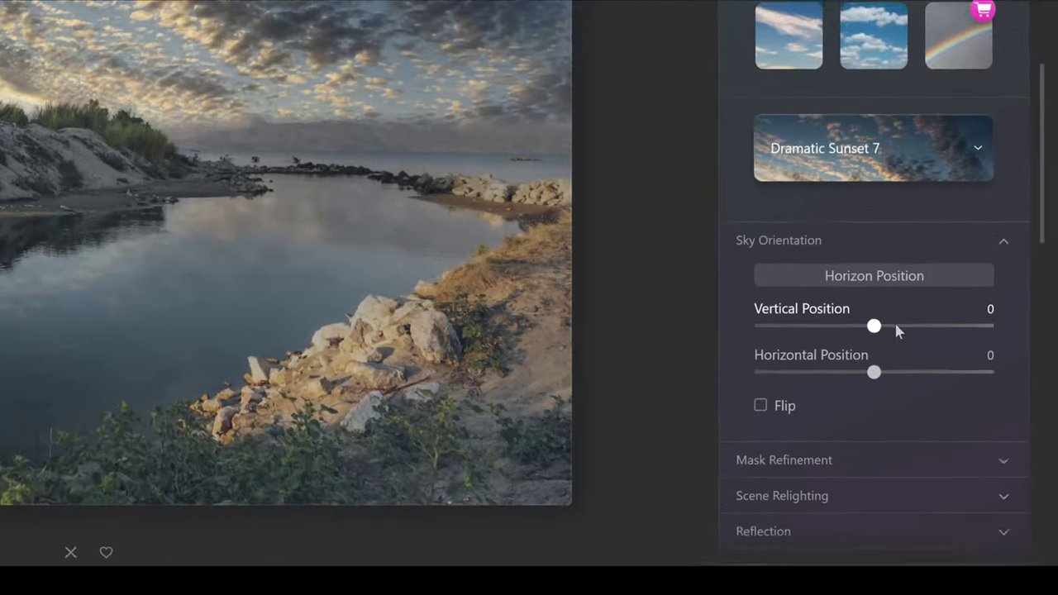
pyautogui.moveTo(896, 327); pyautogui.dragTo(900, 326)
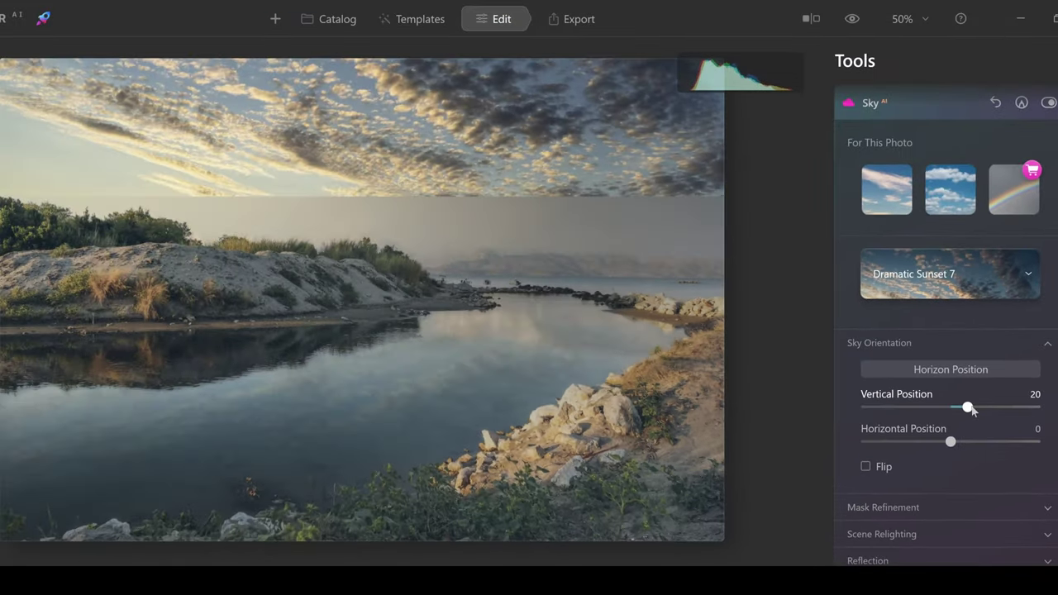
pyautogui.moveTo(972, 411); pyautogui.dragTo(949, 444)
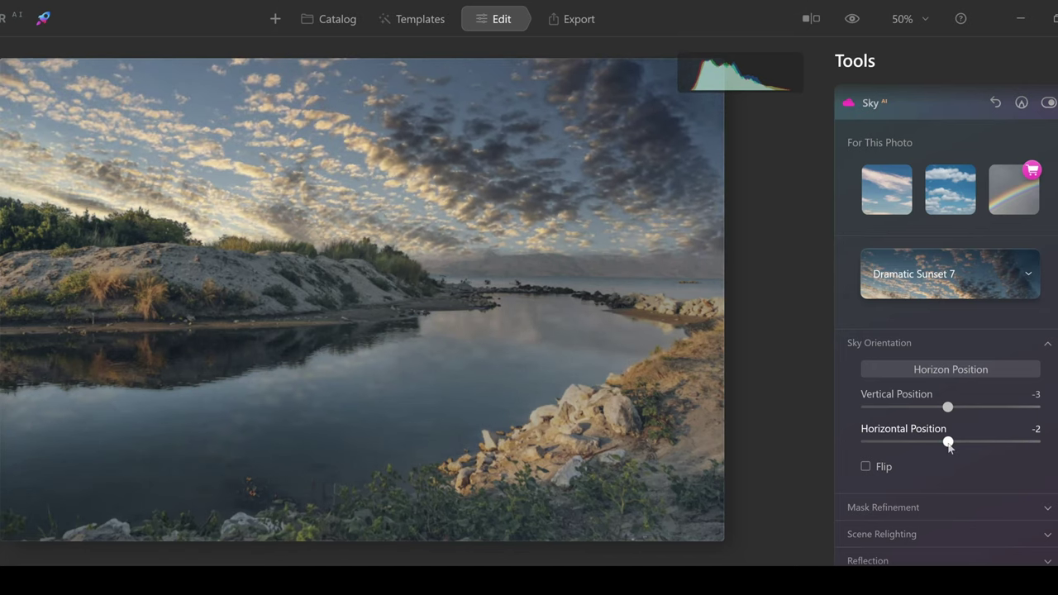
pyautogui.click(947, 373)
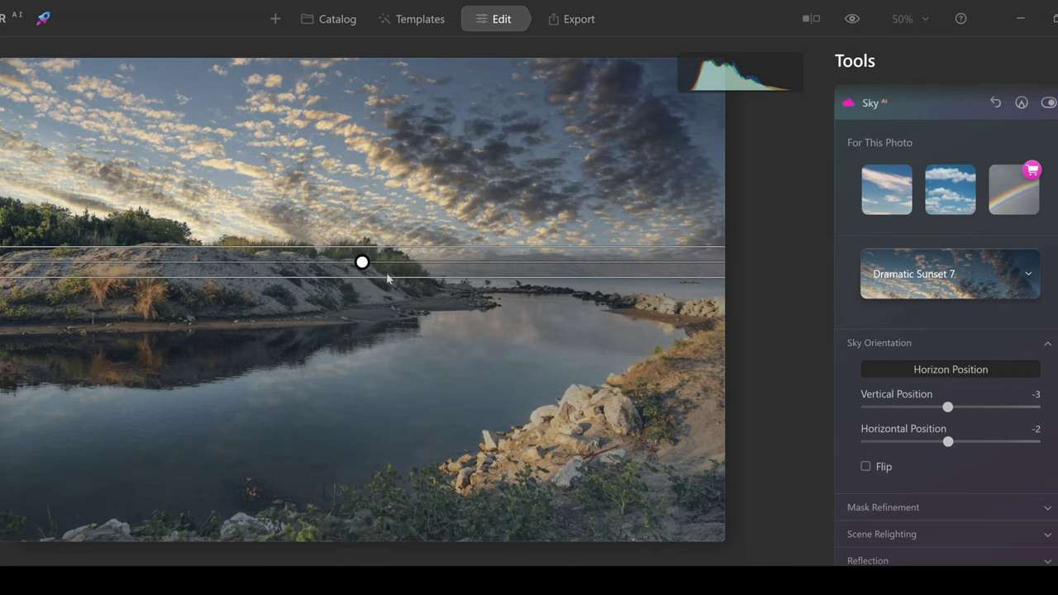
# Step: Lower the horizon guides and tilt them to follow the lagoon's far shoreline
pyautogui.moveTo(392, 288); pyautogui.dragTo(398, 332)
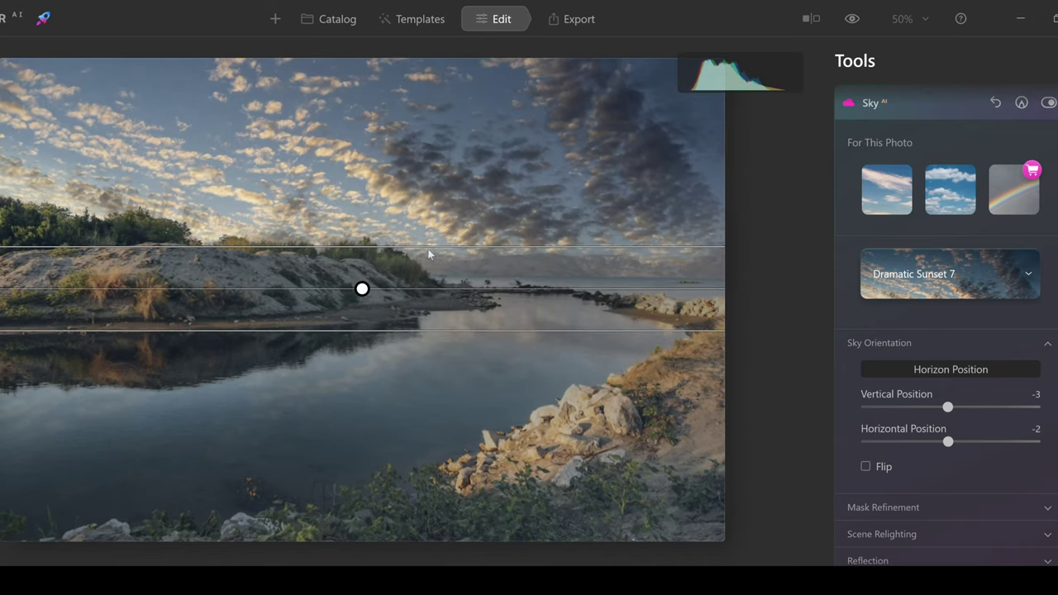
pyautogui.moveTo(432, 246); pyautogui.dragTo(433, 197)
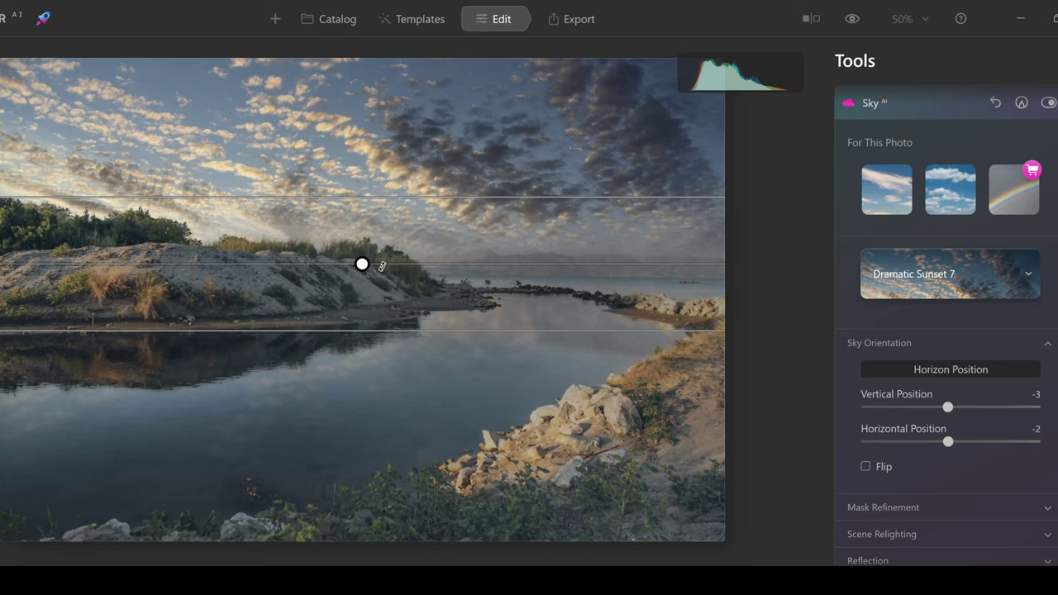
pyautogui.moveTo(382, 265); pyautogui.dragTo(384, 266)
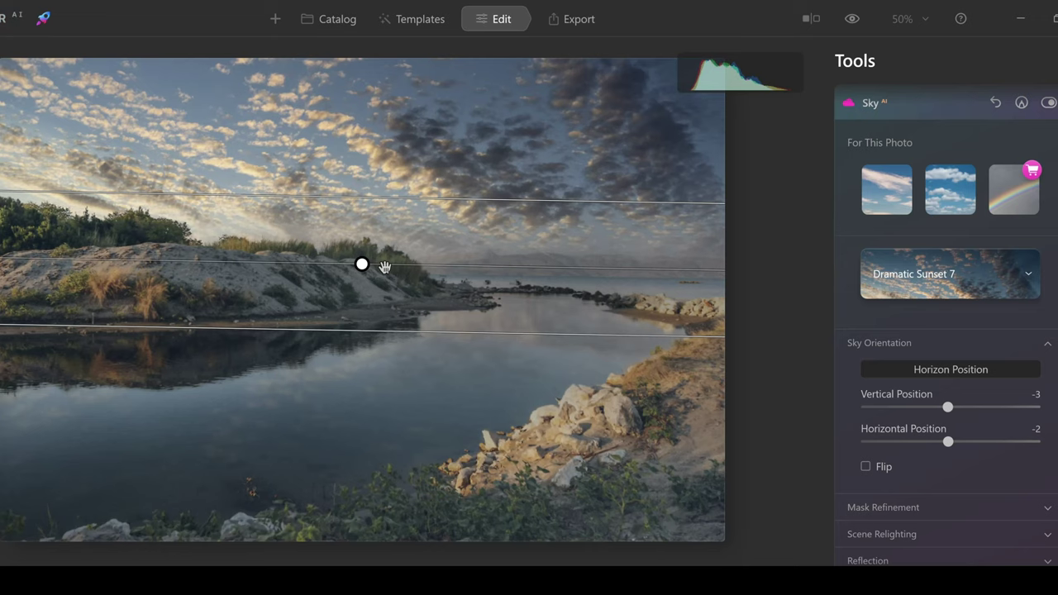
pyautogui.click(926, 373)
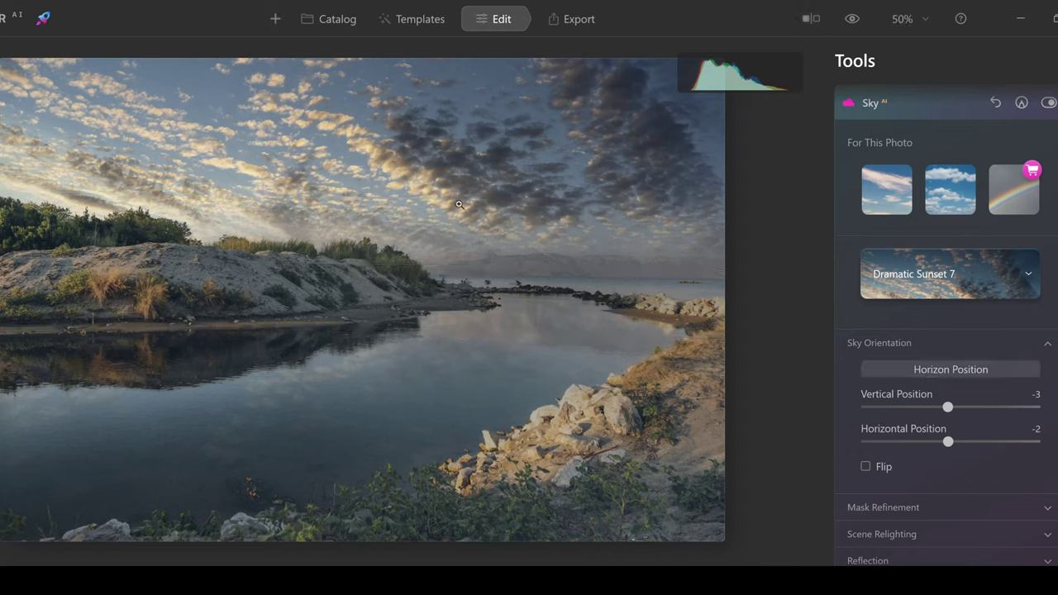
# Step: Zoom in to check sky edges and settle Mask Refinement at Global 34, Close Gaps 10, Fix Details 29
pyautogui.click(879, 345)
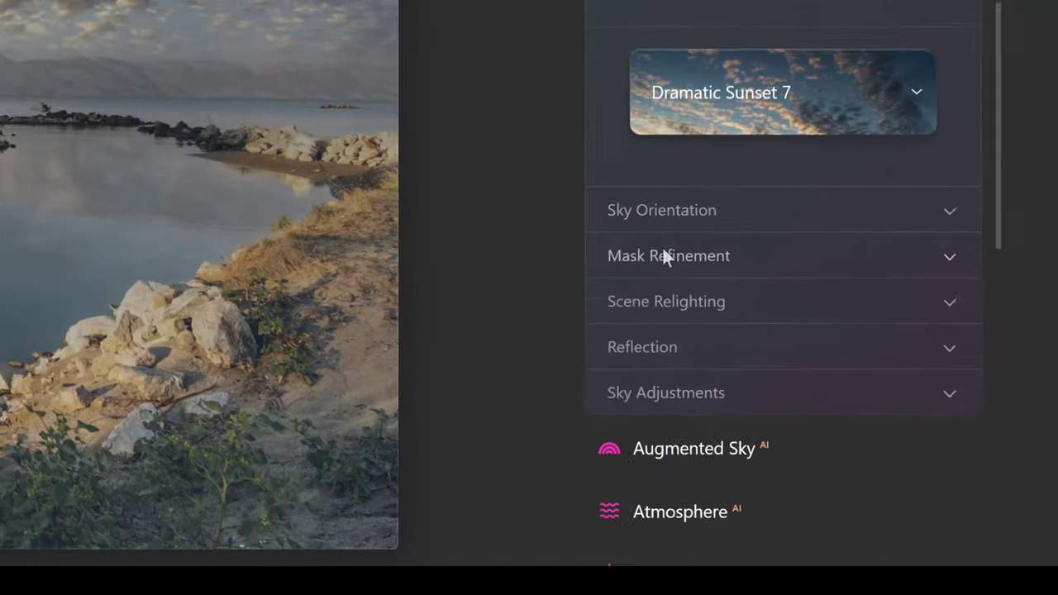
pyautogui.click(662, 253)
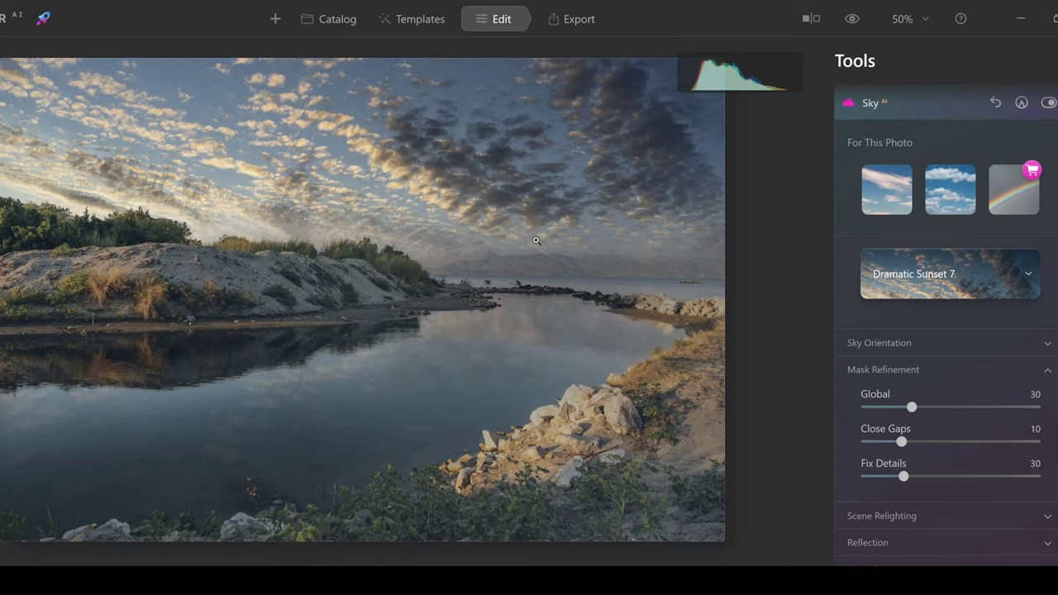
pyautogui.click(536, 256)
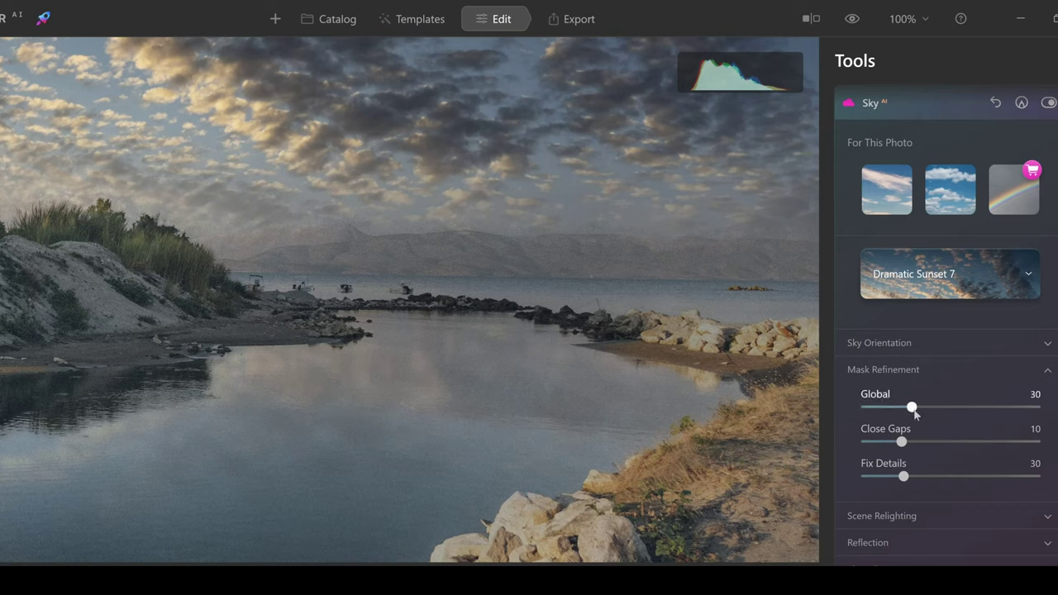
pyautogui.moveTo(912, 406); pyautogui.dragTo(932, 407)
pyautogui.moveTo(933, 406); pyautogui.dragTo(916, 407)
pyautogui.moveTo(916, 406); pyautogui.dragTo(920, 408)
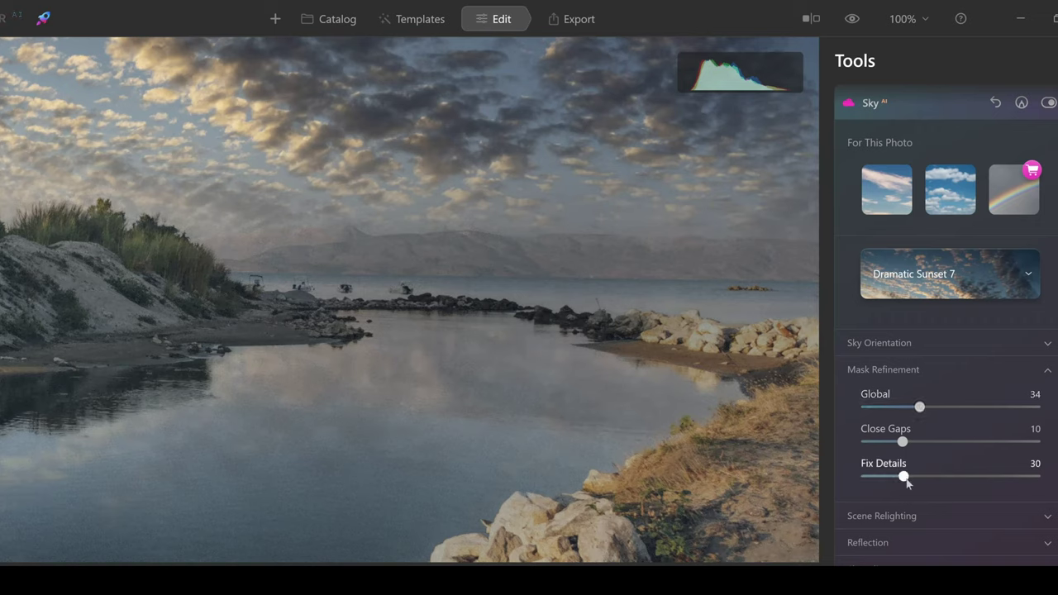
pyautogui.moveTo(906, 479); pyautogui.dragTo(905, 479)
pyautogui.click(505, 255)
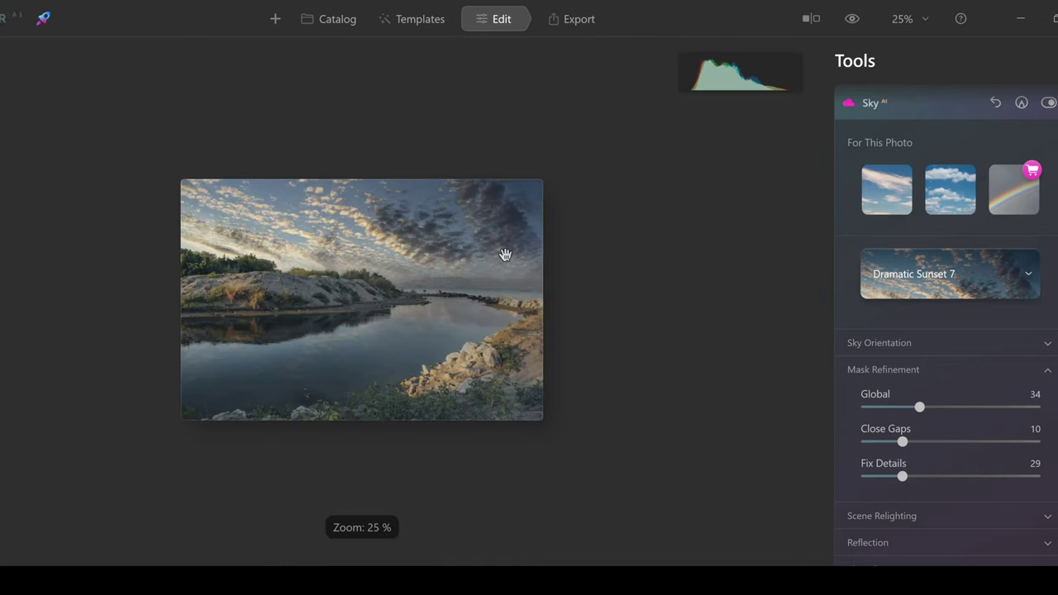
pyautogui.click(505, 254)
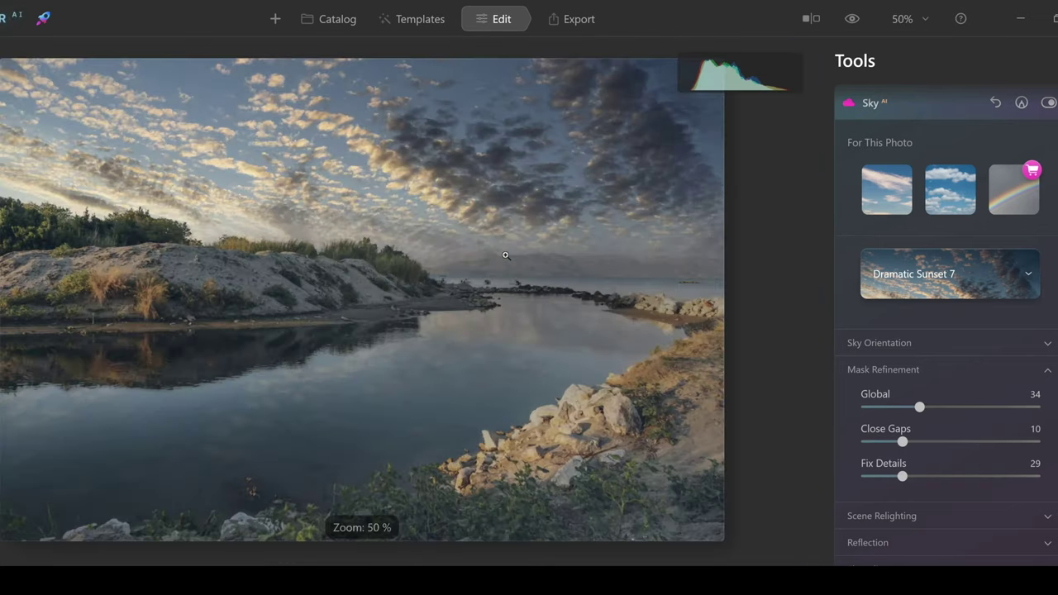
pyautogui.click(893, 372)
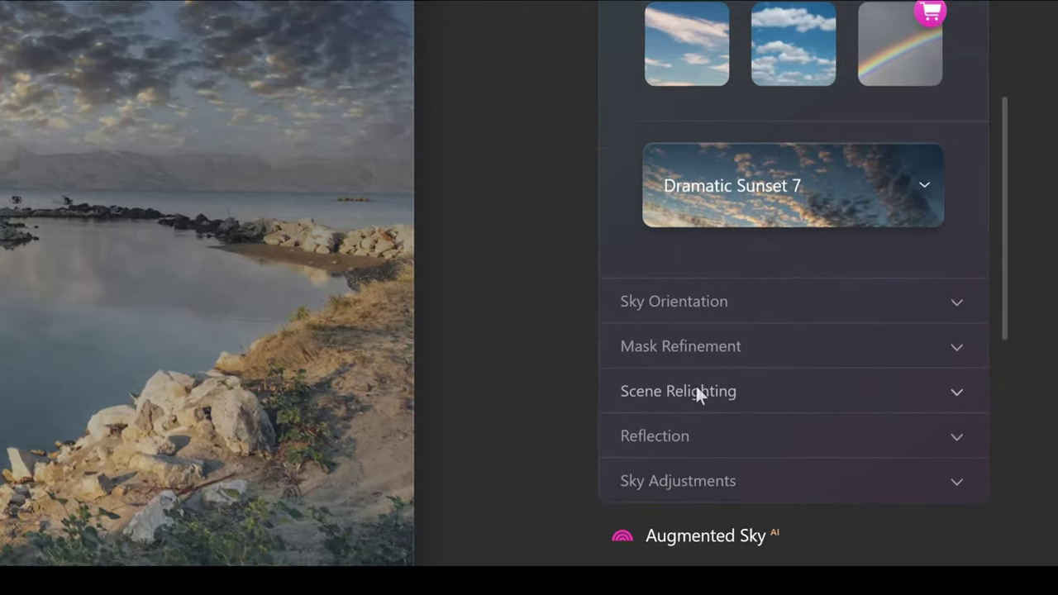
# Step: Set Scene Relighting to Relight Strength 46, Relight Saturation 64 and Relight Human 16
pyautogui.click(697, 391)
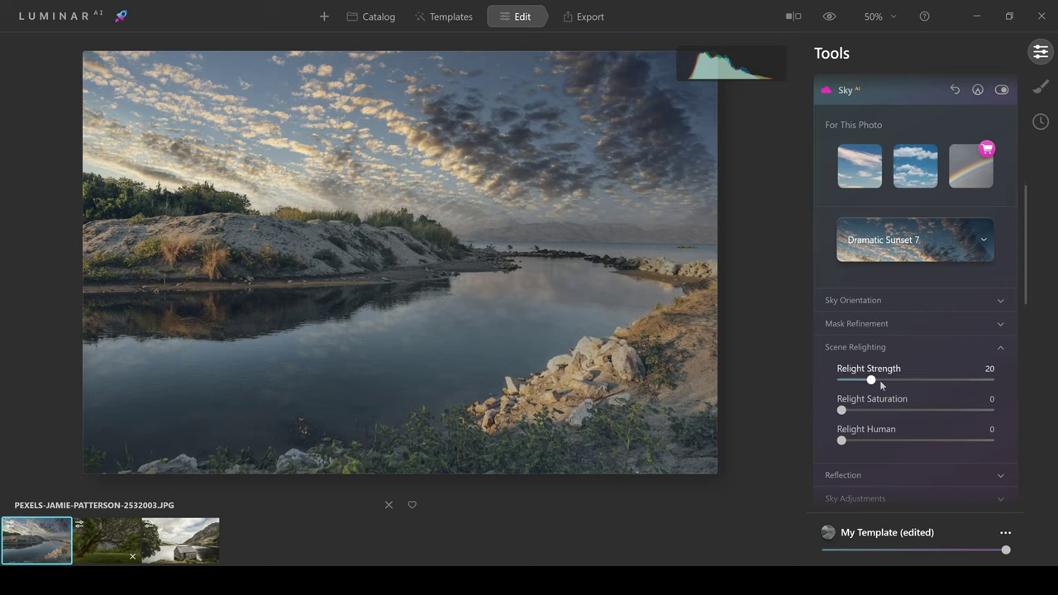
pyautogui.moveTo(871, 380); pyautogui.dragTo(1019, 374)
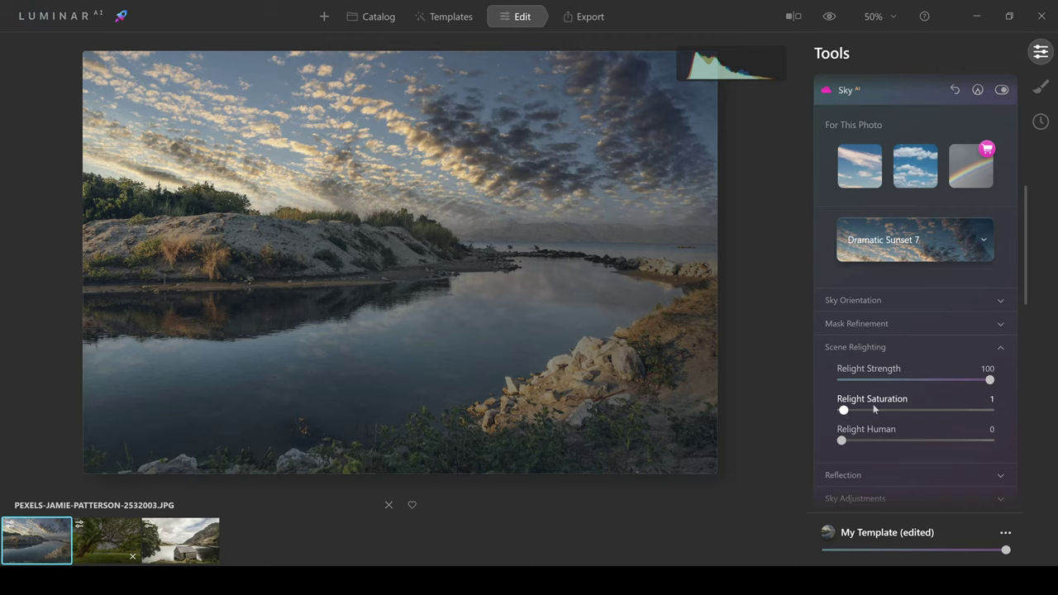
pyautogui.moveTo(873, 403); pyautogui.dragTo(938, 409)
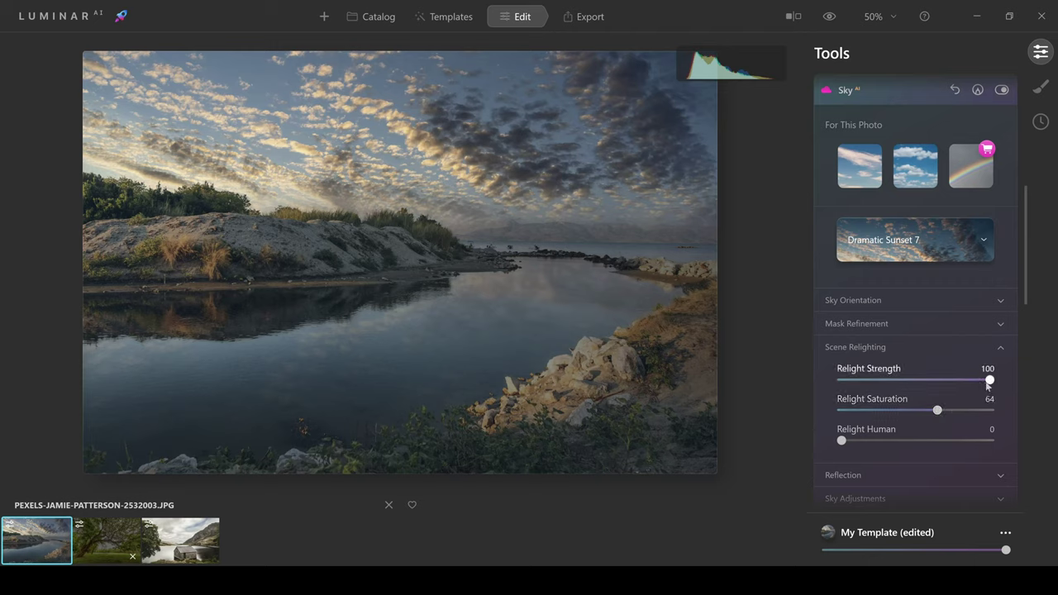
pyautogui.moveTo(971, 383); pyautogui.dragTo(910, 381)
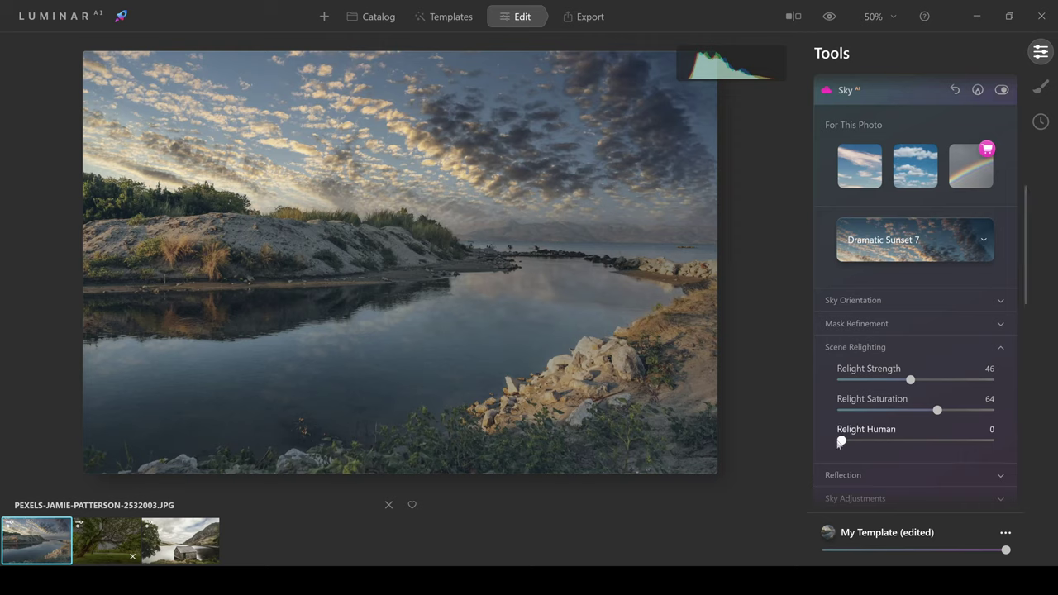
pyautogui.click(880, 437)
pyautogui.moveTo(883, 441); pyautogui.dragTo(865, 440)
# Step: Keep Reflection Amount at 100 and set Water Blur to 52 in the Reflection settings
pyautogui.click(877, 349)
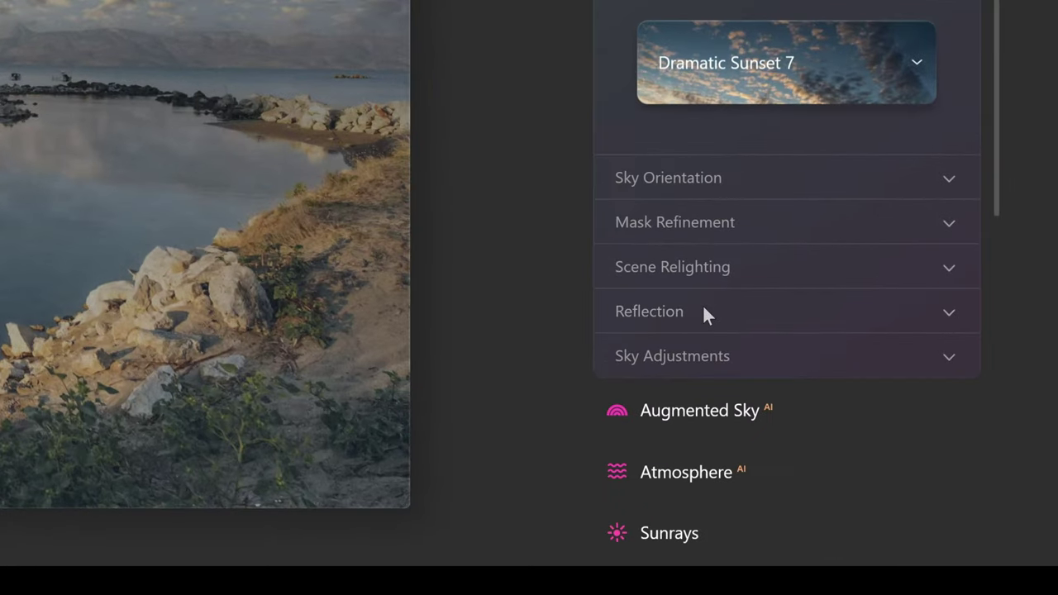
pyautogui.click(872, 372)
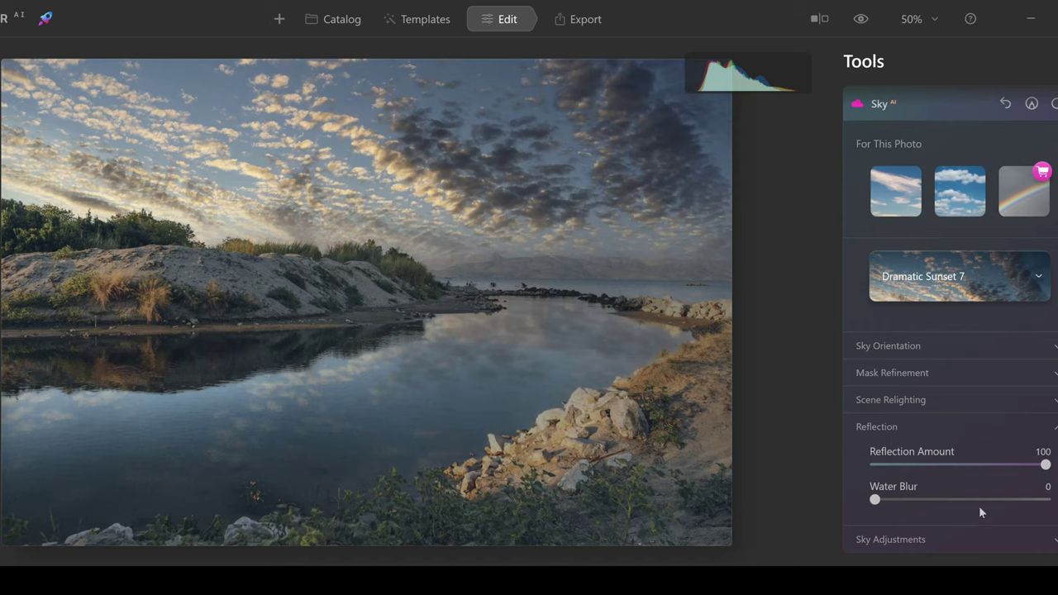
pyautogui.moveTo(876, 501); pyautogui.dragTo(943, 508)
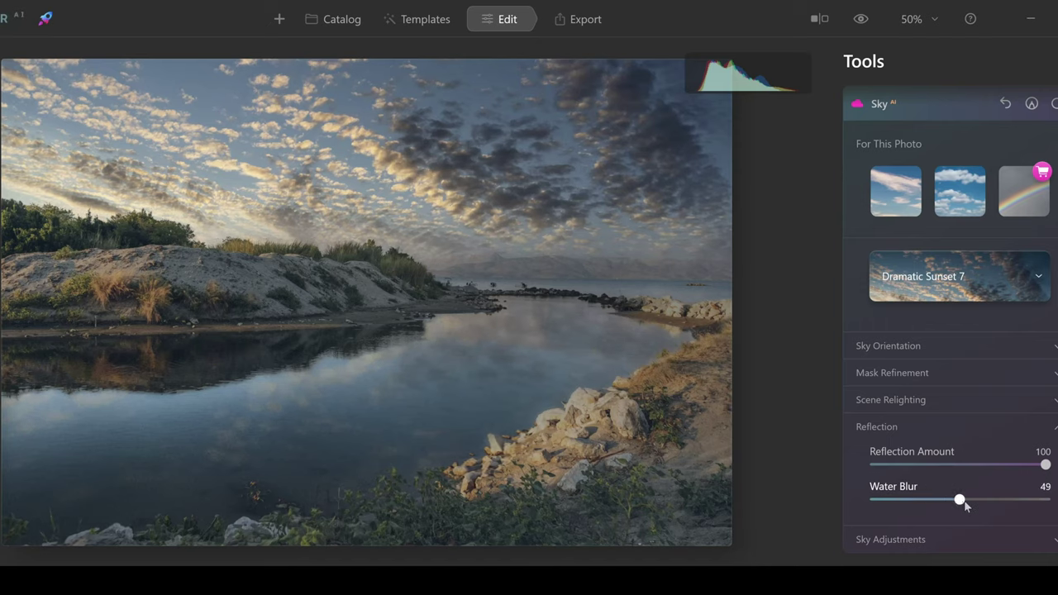
pyautogui.click(964, 503)
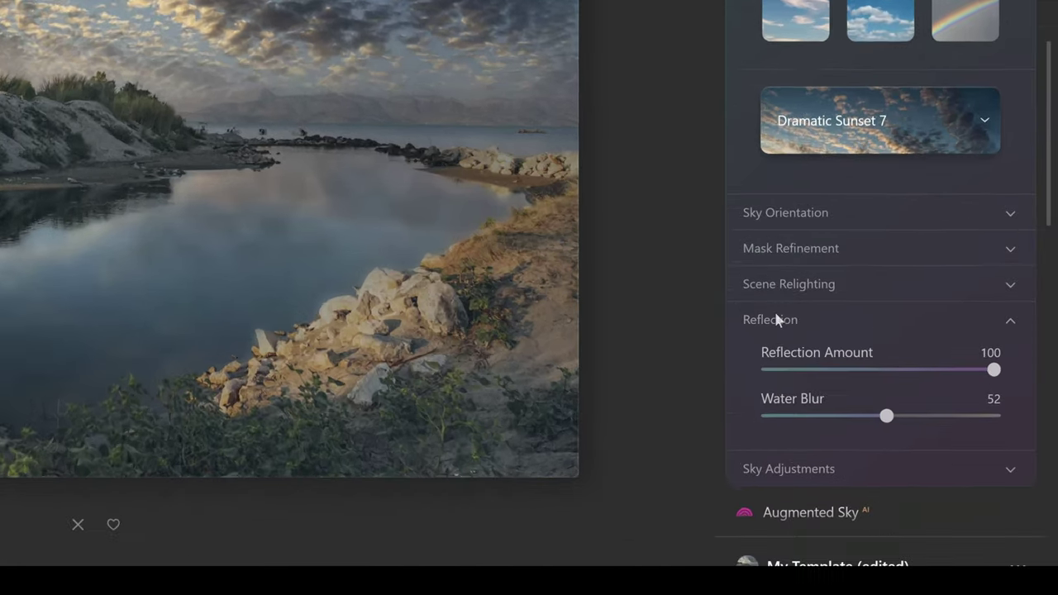
pyautogui.click(860, 403)
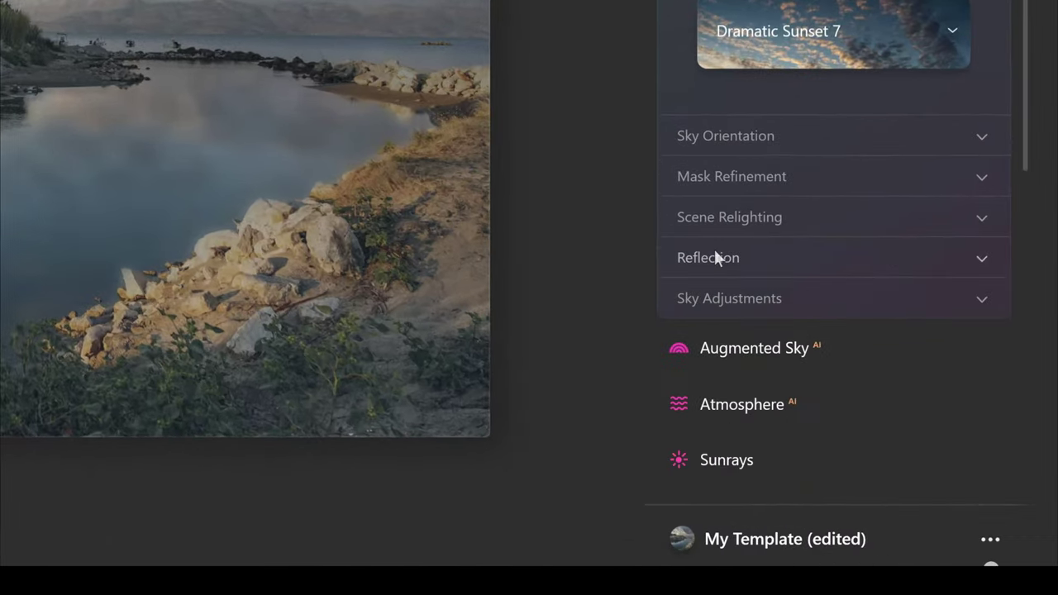
# Step: Set Sky Adjustments to Atmospheric Haze 5, Warmth 6 and Brightness 50
pyautogui.click(736, 300)
pyautogui.scroll(-3, 736, 299)
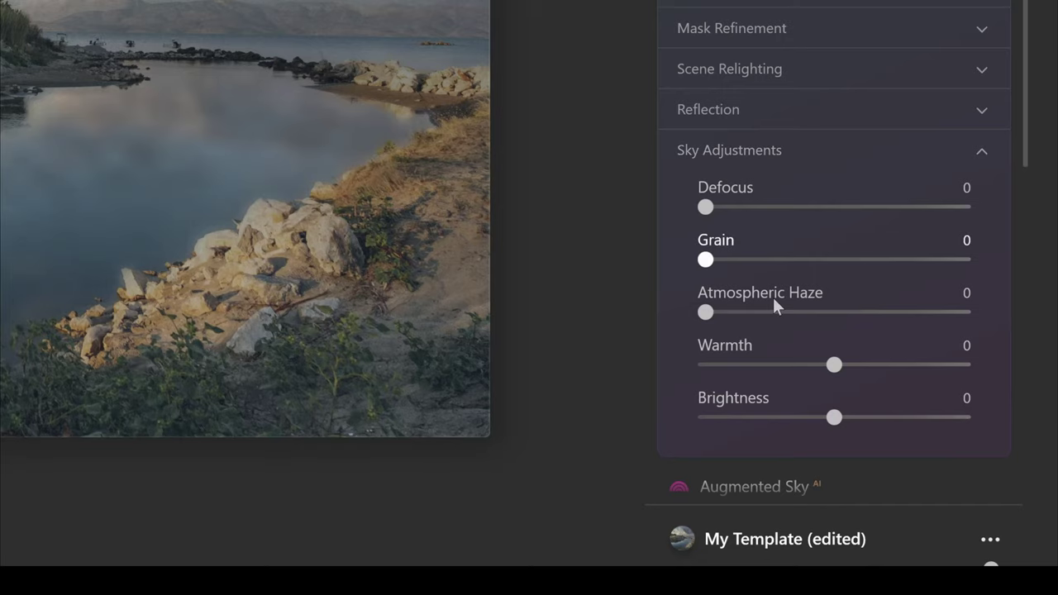
pyautogui.moveTo(705, 313); pyautogui.dragTo(760, 311)
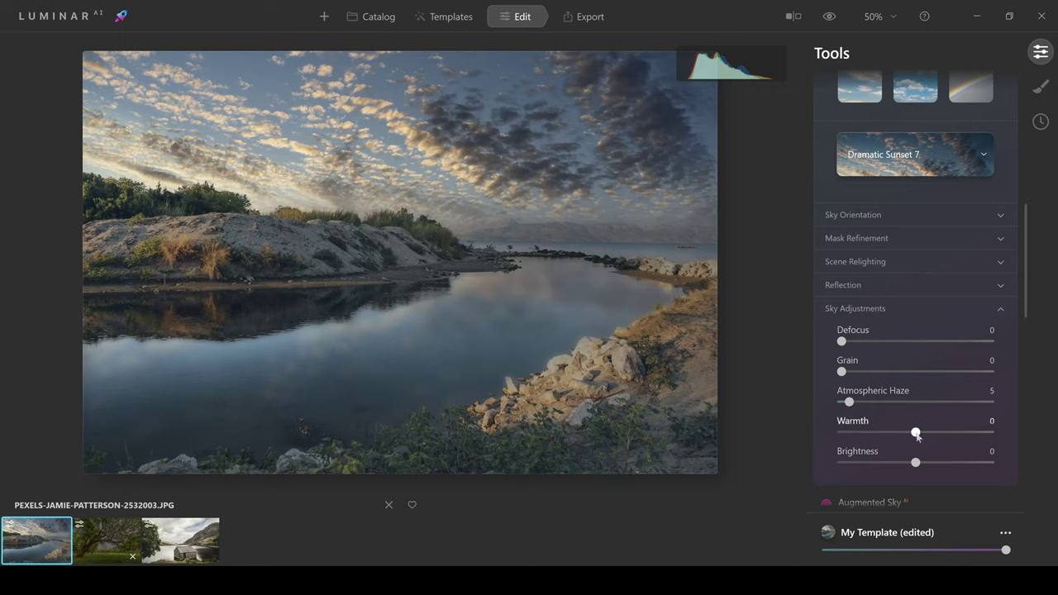
pyautogui.moveTo(916, 433); pyautogui.dragTo(922, 435)
pyautogui.moveTo(918, 466); pyautogui.dragTo(954, 463)
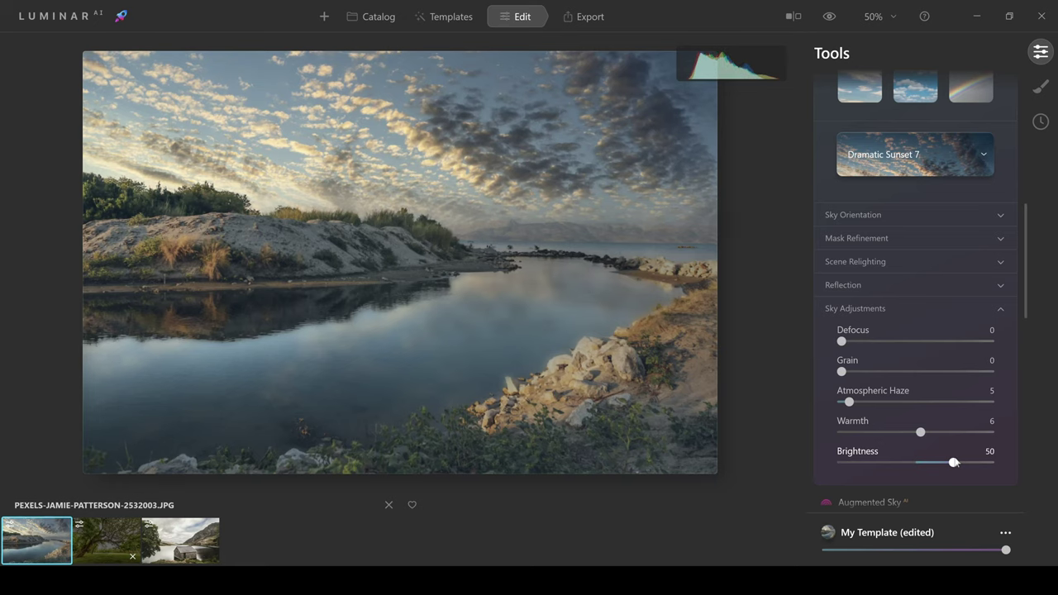
pyautogui.click(865, 309)
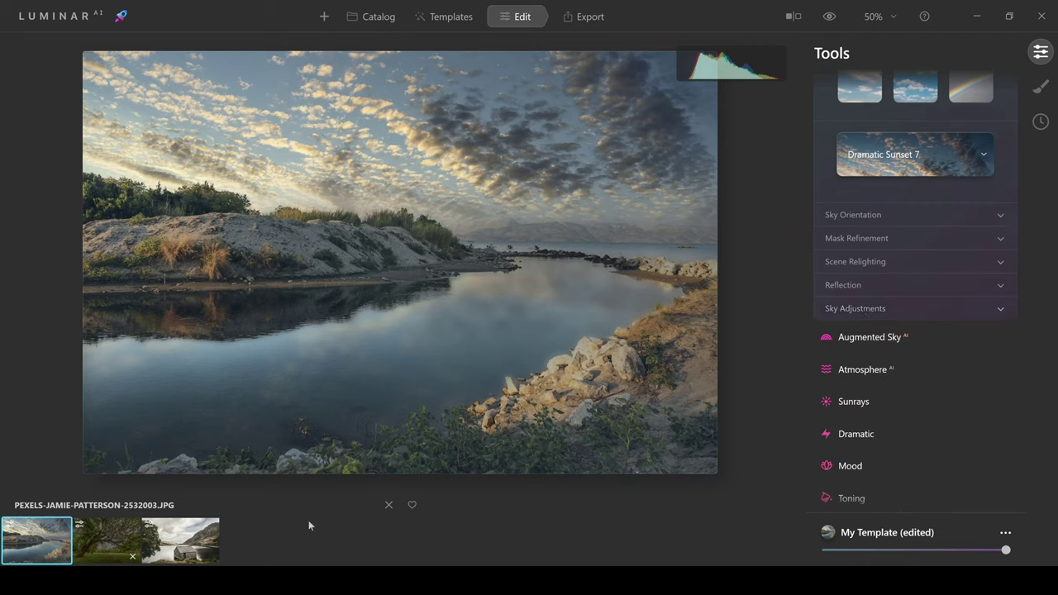
# Step: Open the park tree photo and apply the suggested Bright Blue Sky 1 to its white sky
pyautogui.click(91, 546)
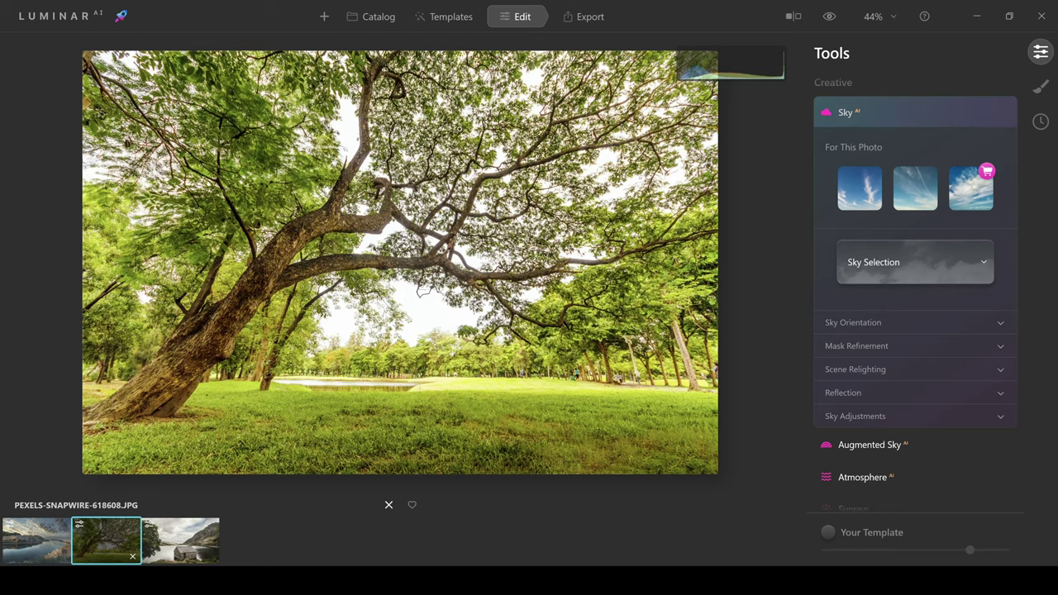
pyautogui.click(983, 280)
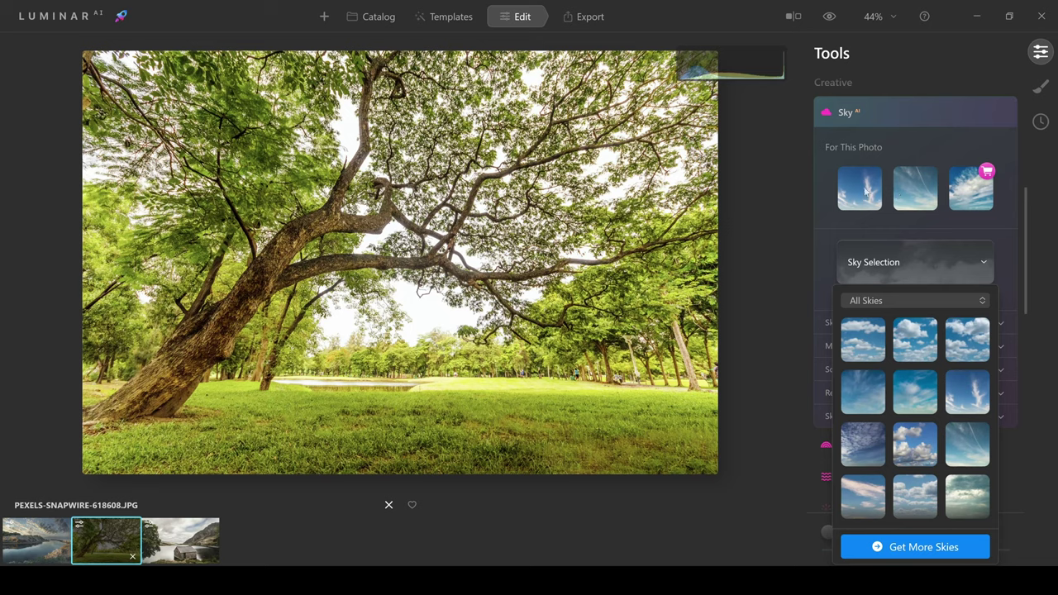
pyautogui.click(897, 268)
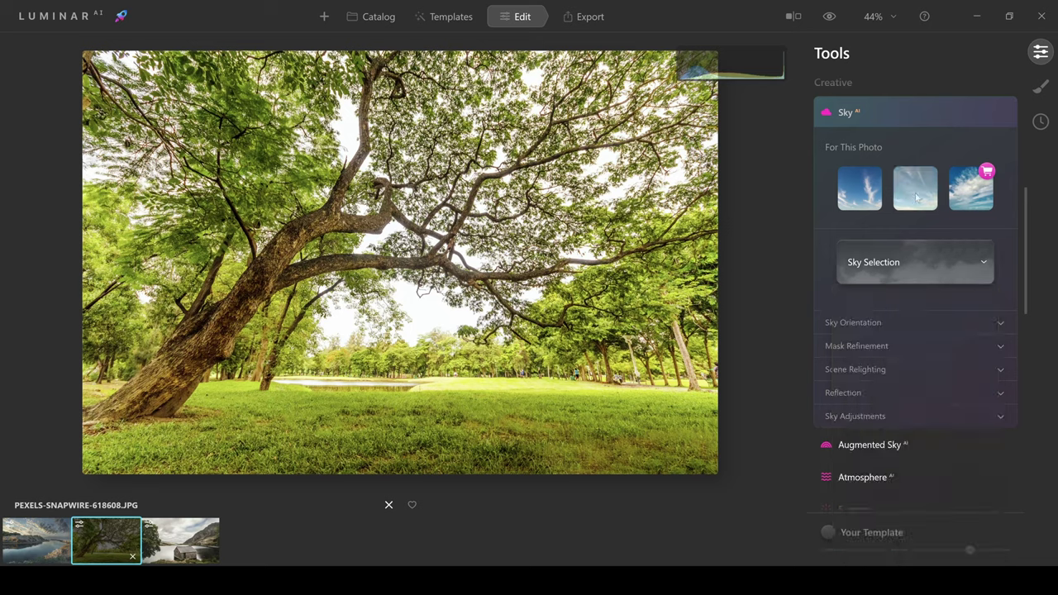
pyautogui.click(916, 196)
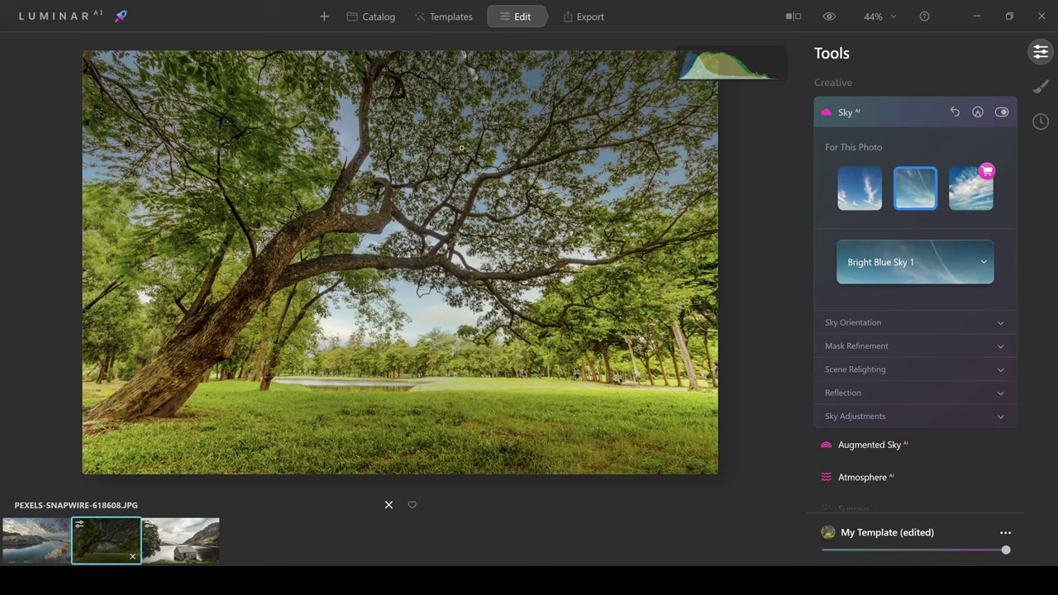
# Step: At 100% zoom, compare against the original and settle the branch sky mask's Global refinement at 35
pyautogui.hotkey('ctrl', '1')
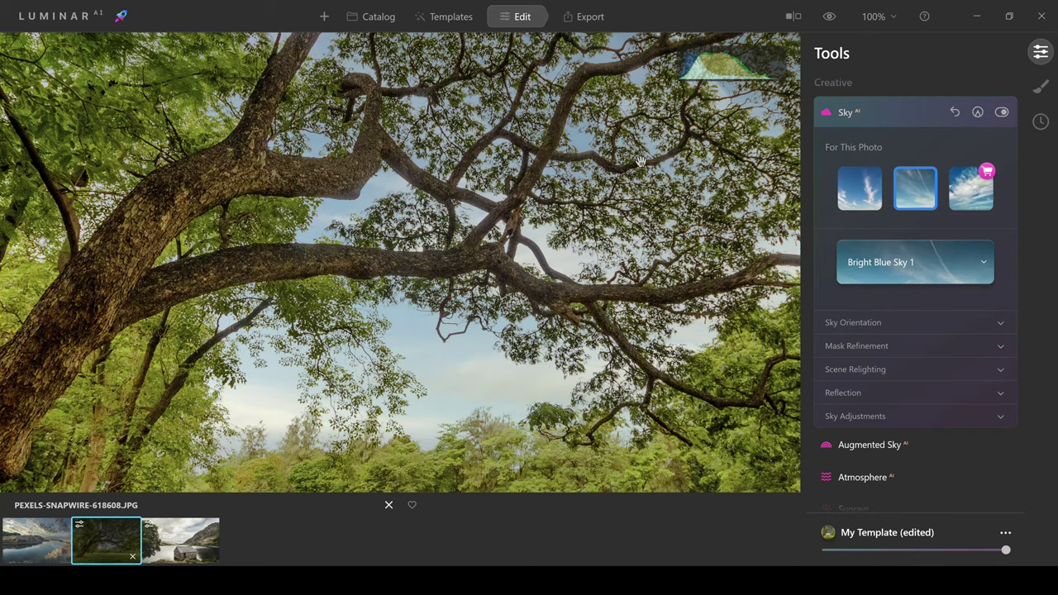
pyautogui.moveTo(628, 140); pyautogui.dragTo(582, 256)
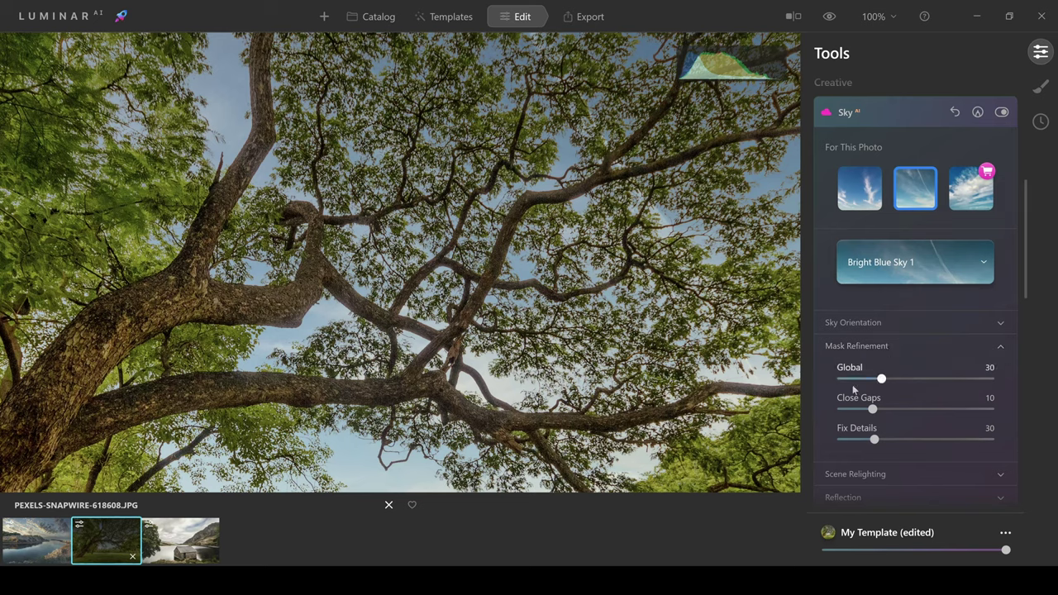
pyautogui.moveTo(854, 389); pyautogui.dragTo(841, 439)
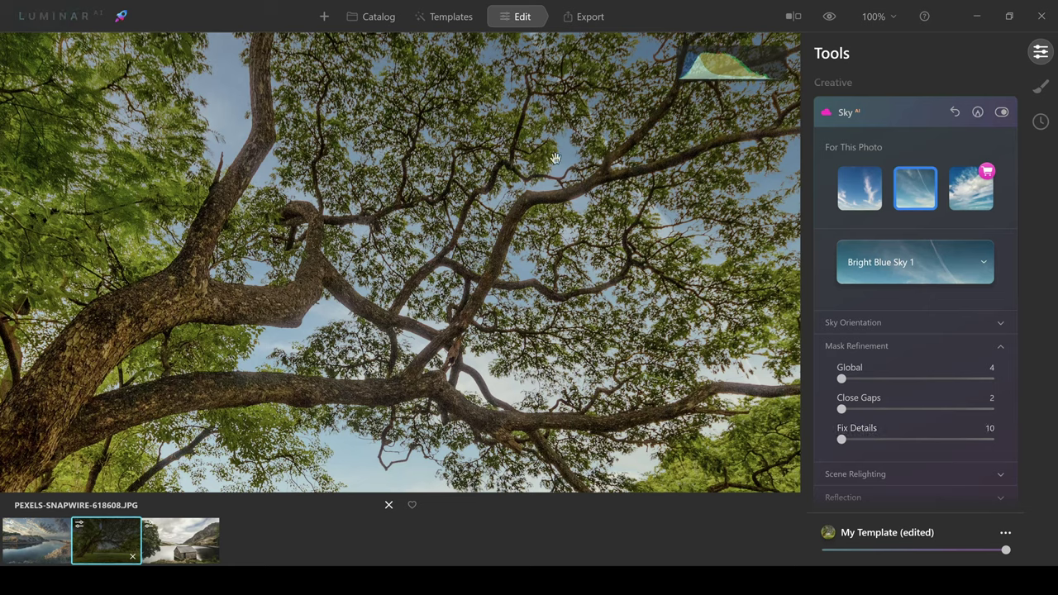
pyautogui.press('\\')
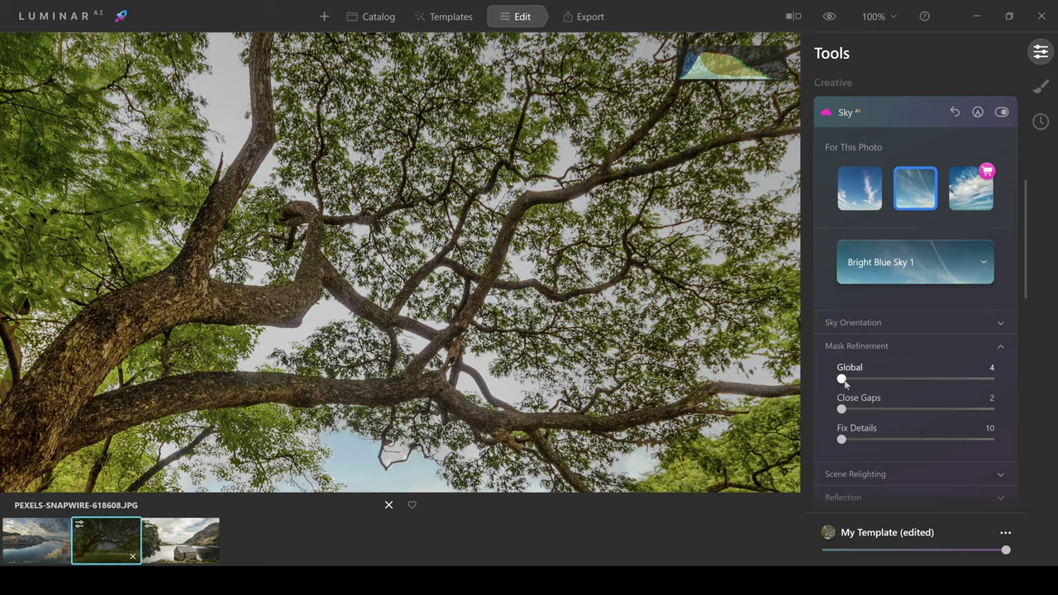
pyautogui.moveTo(844, 381); pyautogui.dragTo(869, 440)
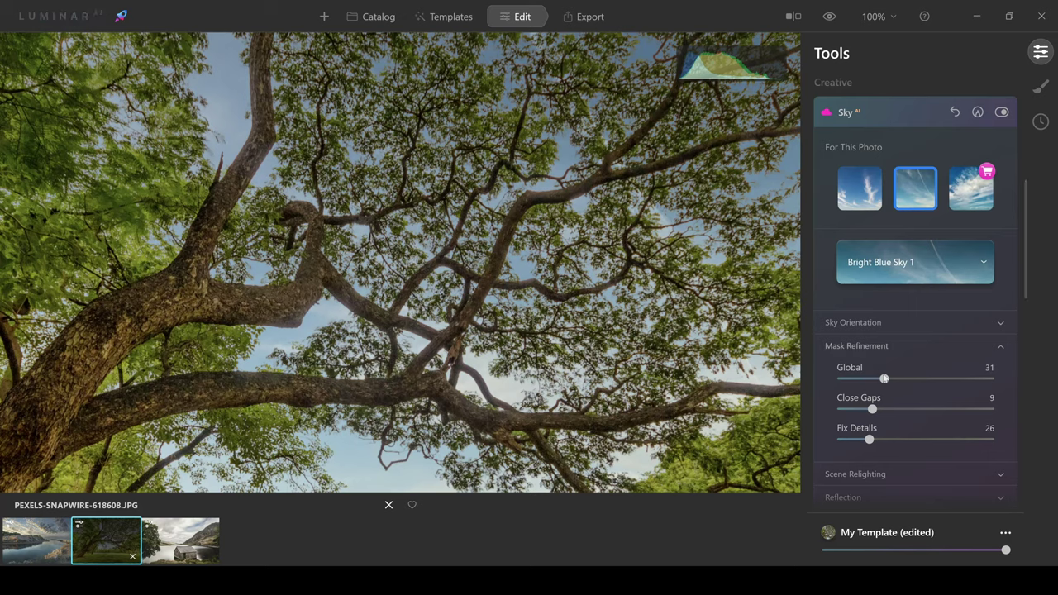
pyautogui.moveTo(884, 379); pyautogui.dragTo(890, 379)
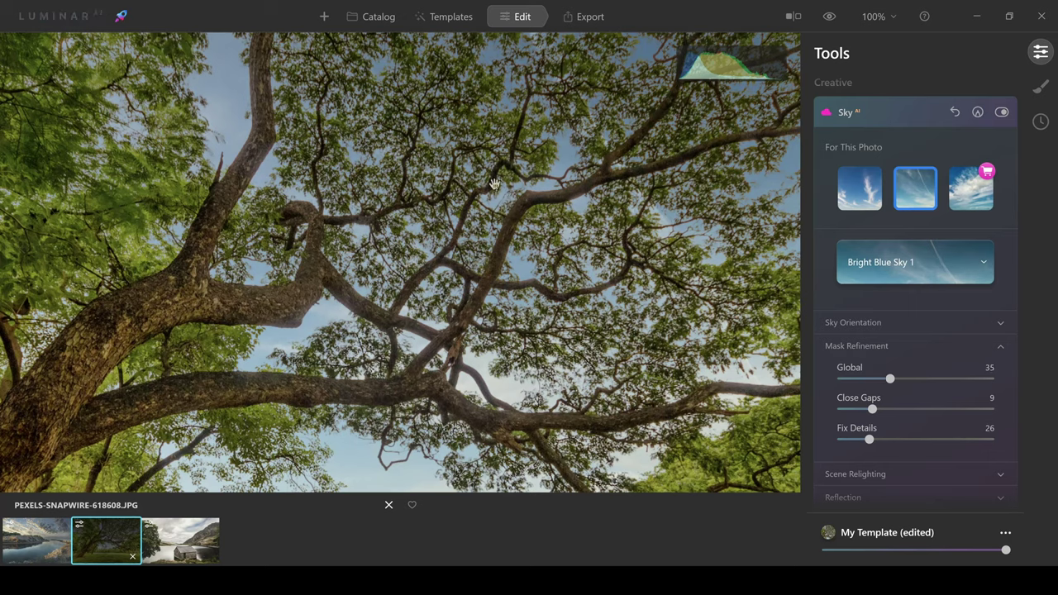